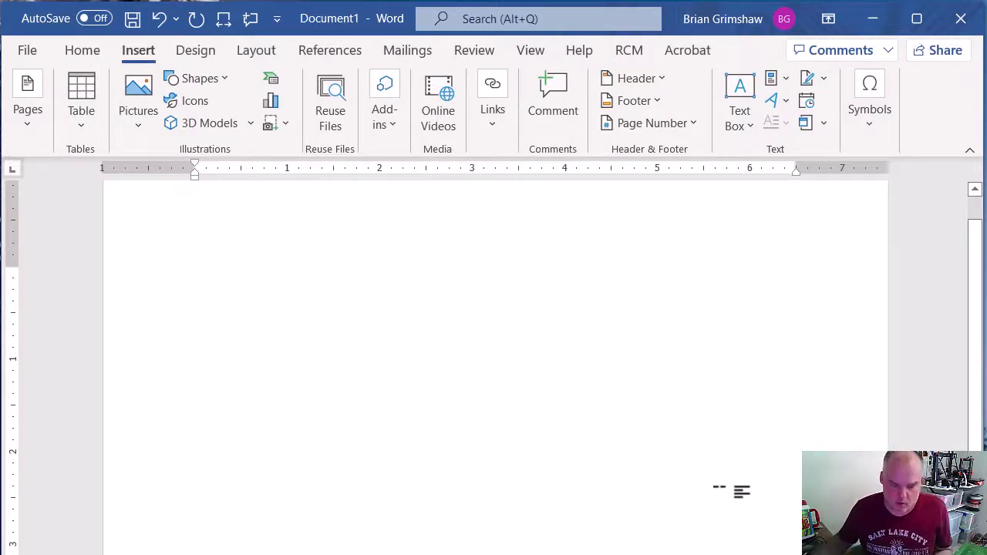
# Enter the centred heading "Appendix A: Motor Specifications" and start a new line below it
pyautogui.write('Appendi')
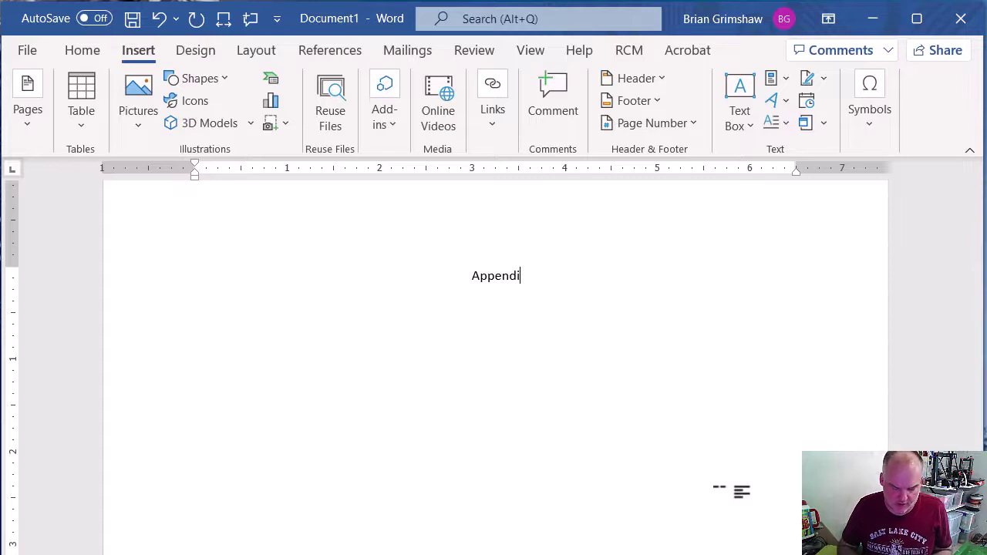
pyautogui.write('x A')
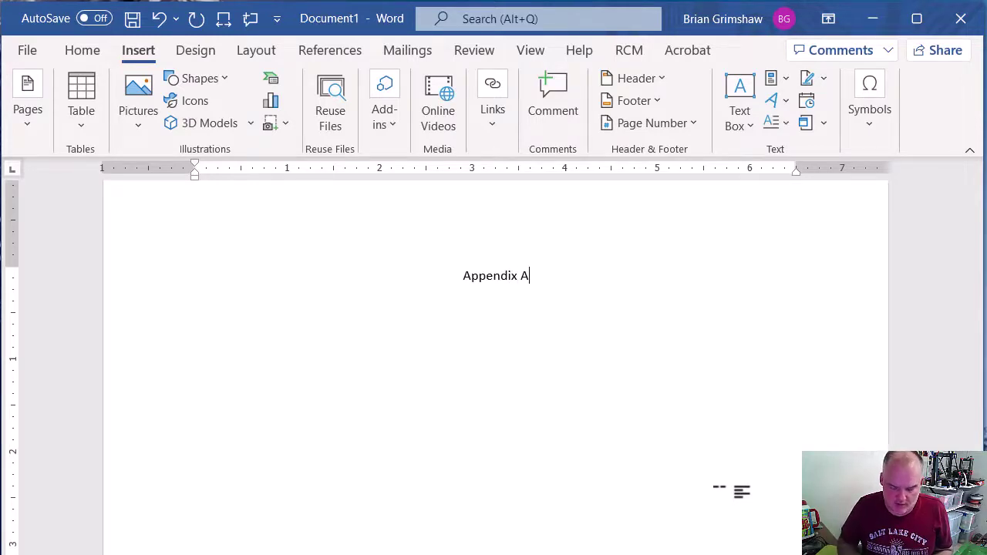
pyautogui.write(':')
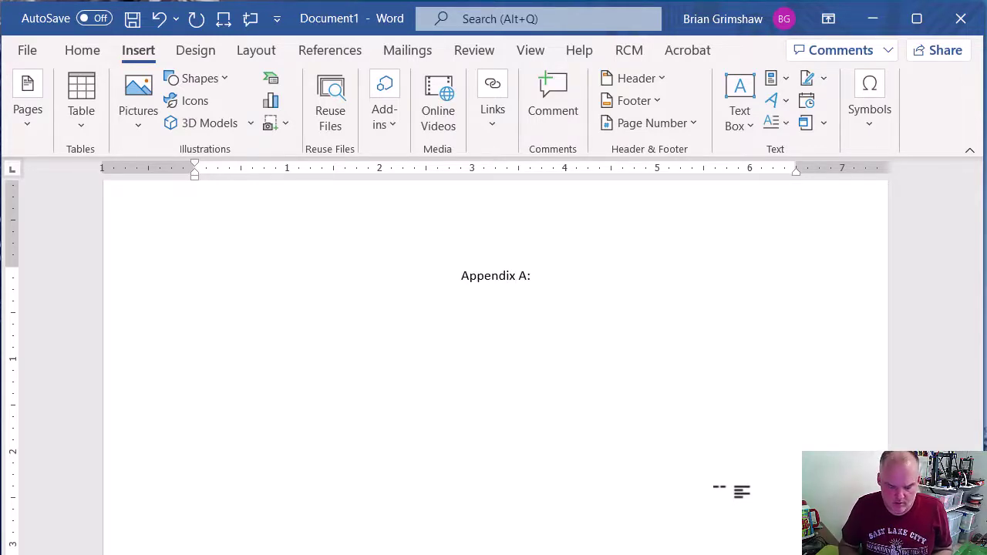
pyautogui.write(' Motor ')
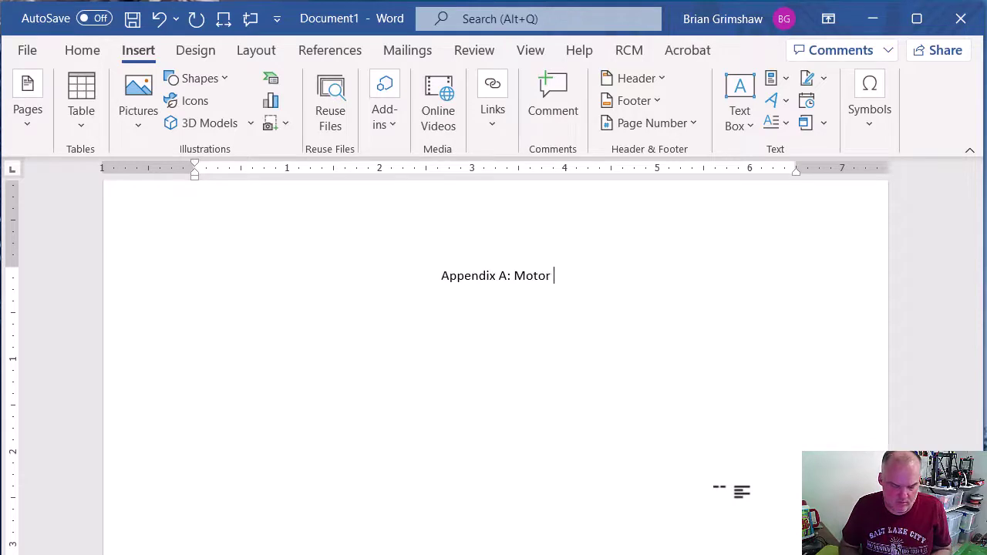
pyautogui.write('Specifications')
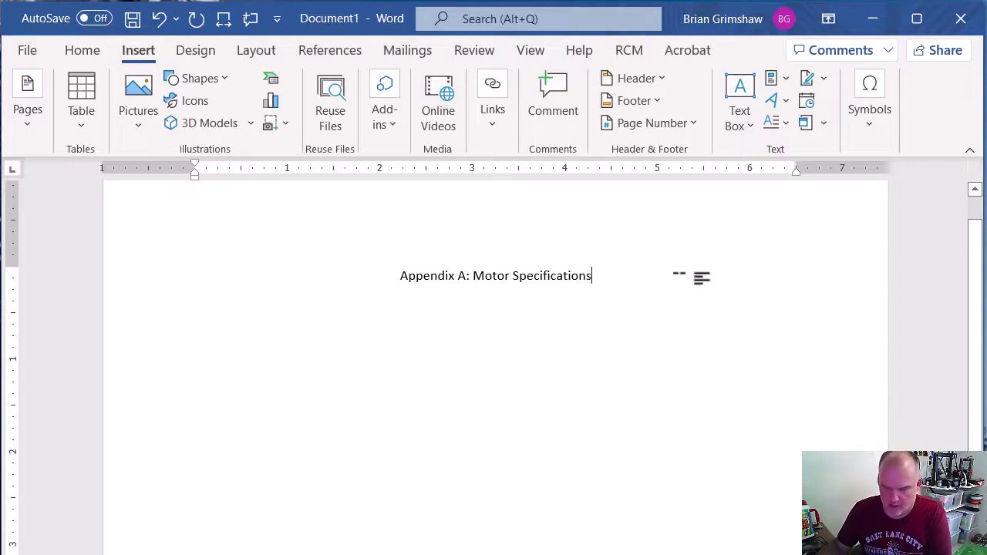
pyautogui.press('Return')
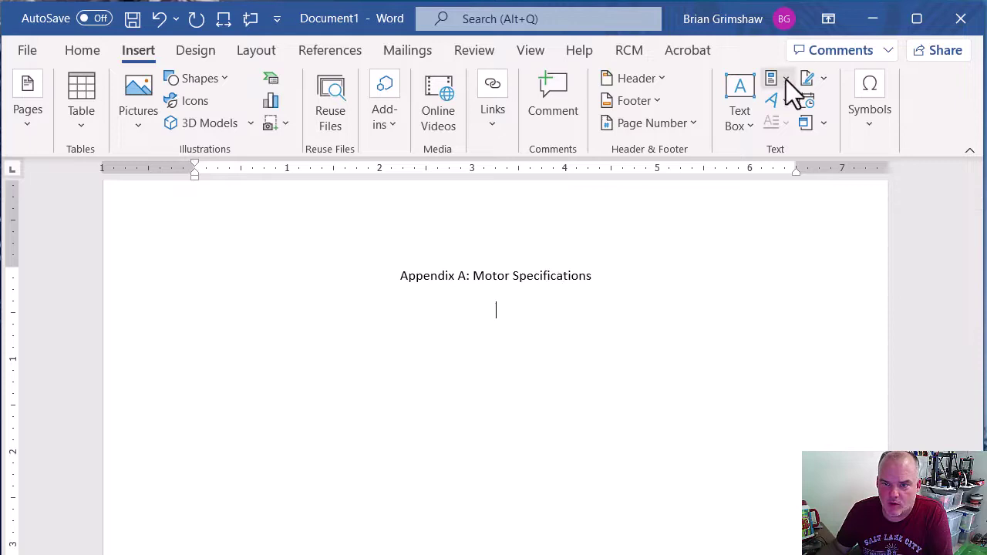
# Insert the existing file 17HDE002-01N-B.PDF from the Documents folder as an embedded object below the heading
pyautogui.click(138, 50)
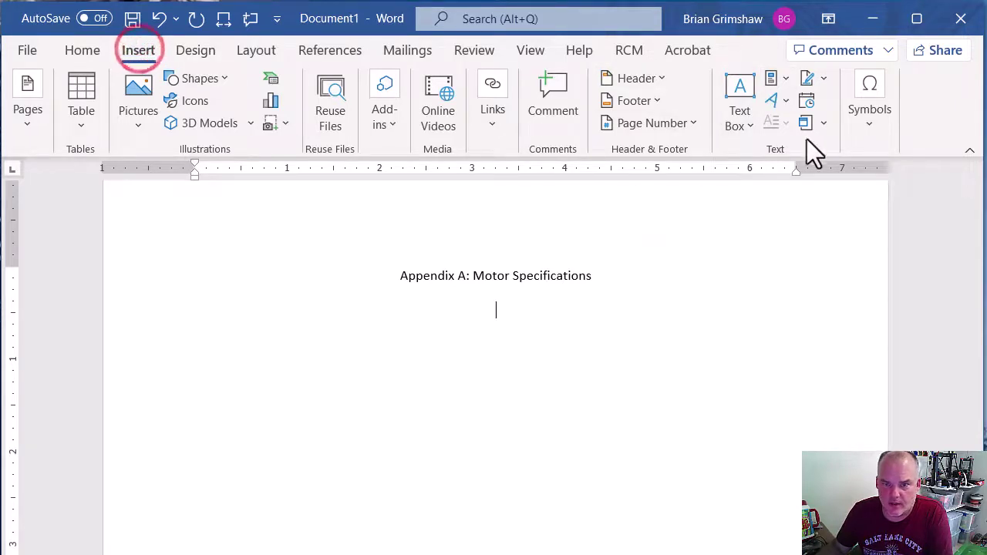
pyautogui.click(824, 123)
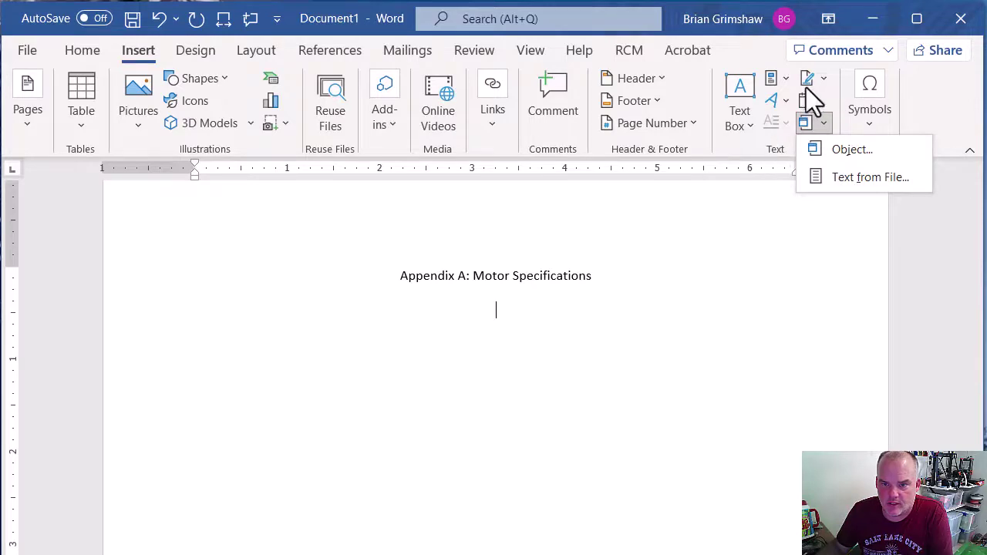
pyautogui.click(851, 152)
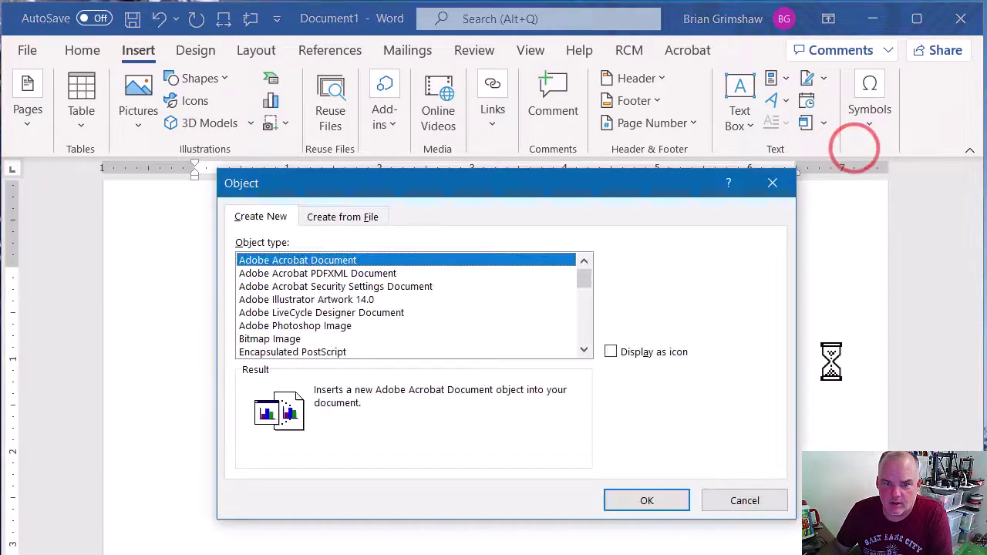
pyautogui.click(357, 217)
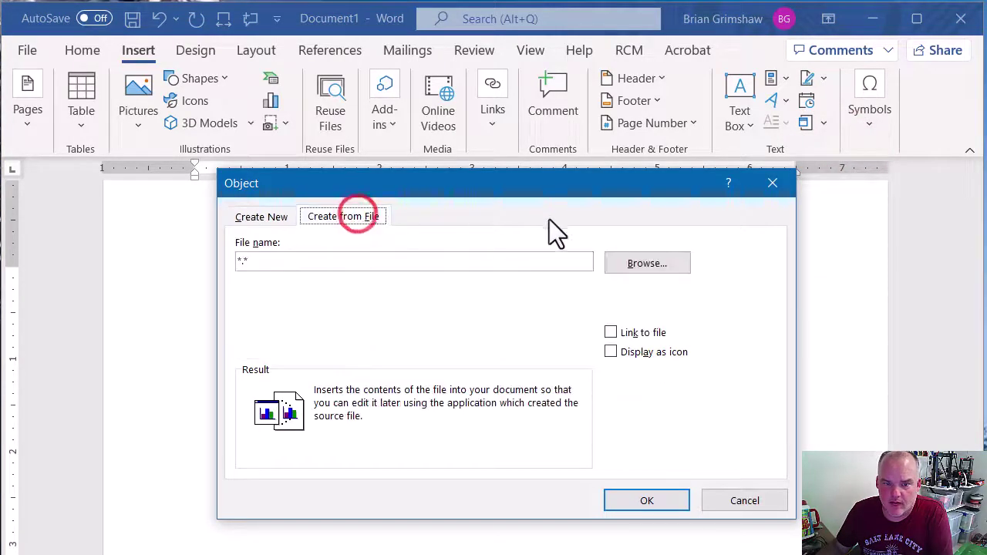
pyautogui.click(673, 261)
pyautogui.moveTo(707, 220); pyautogui.dragTo(462, 0)
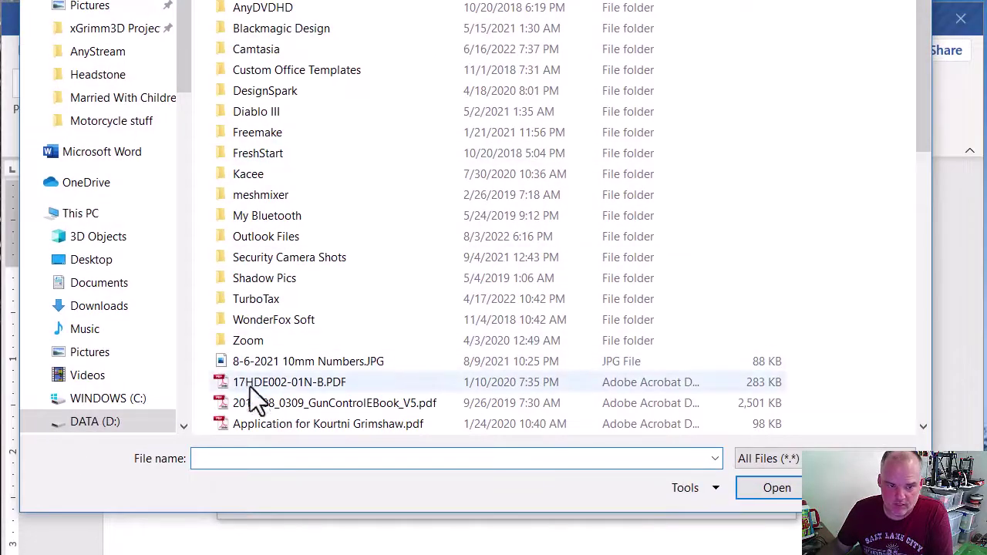
pyautogui.click(324, 379)
pyautogui.click(774, 488)
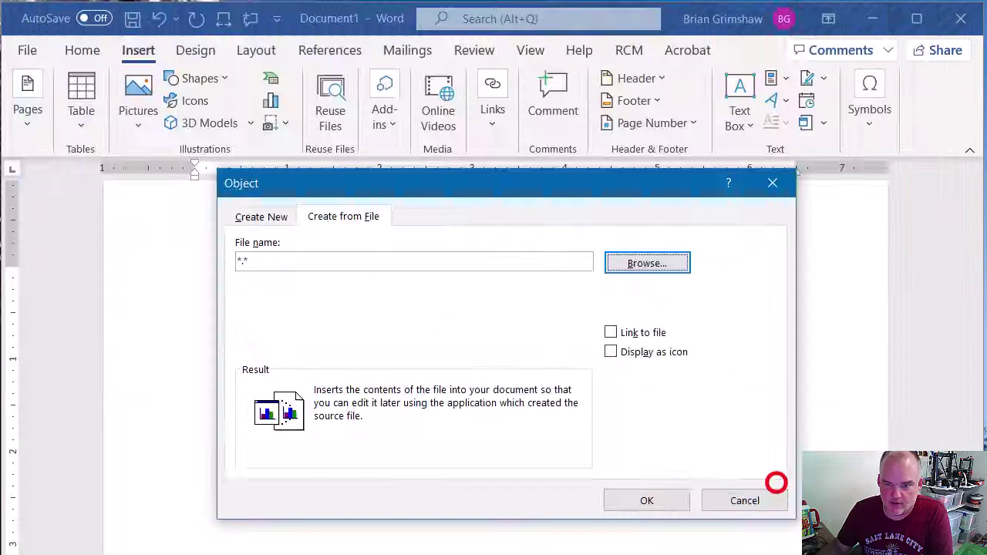
pyautogui.moveTo(618, 180); pyautogui.dragTo(637, 191)
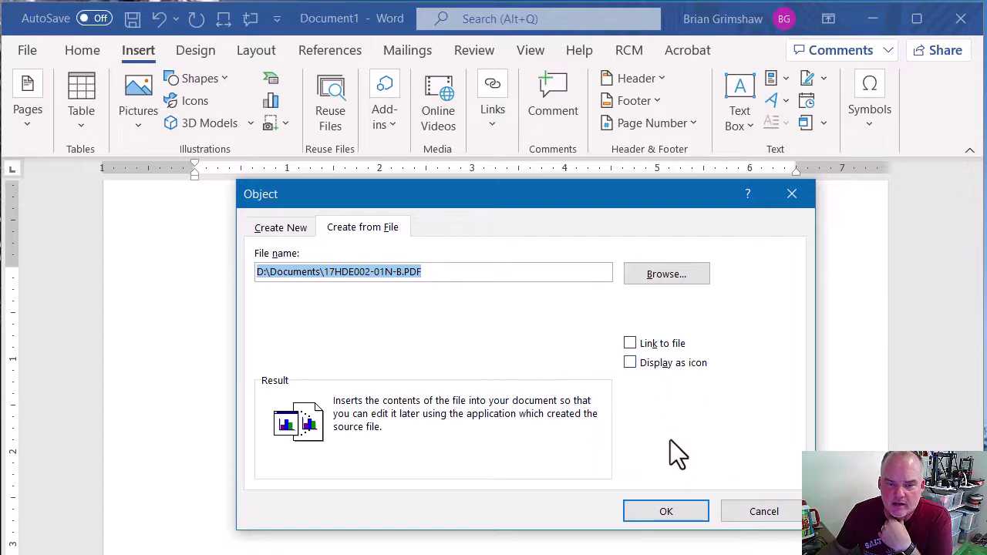
pyautogui.click(670, 512)
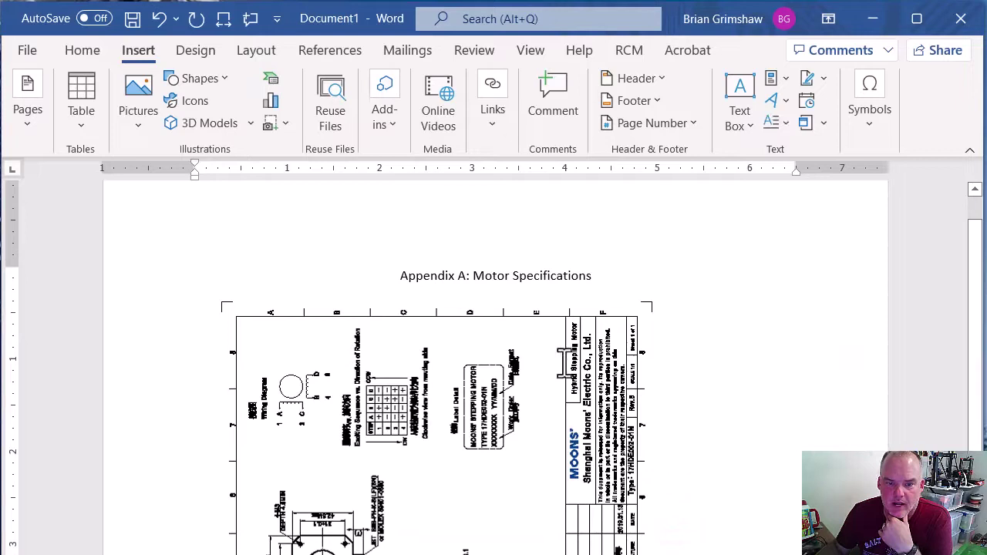
# Crop the blank margins off the embedded PDF drawing, about 1.4 inches from its right side and 1.6 inches from its bottom
pyautogui.click(562, 359)
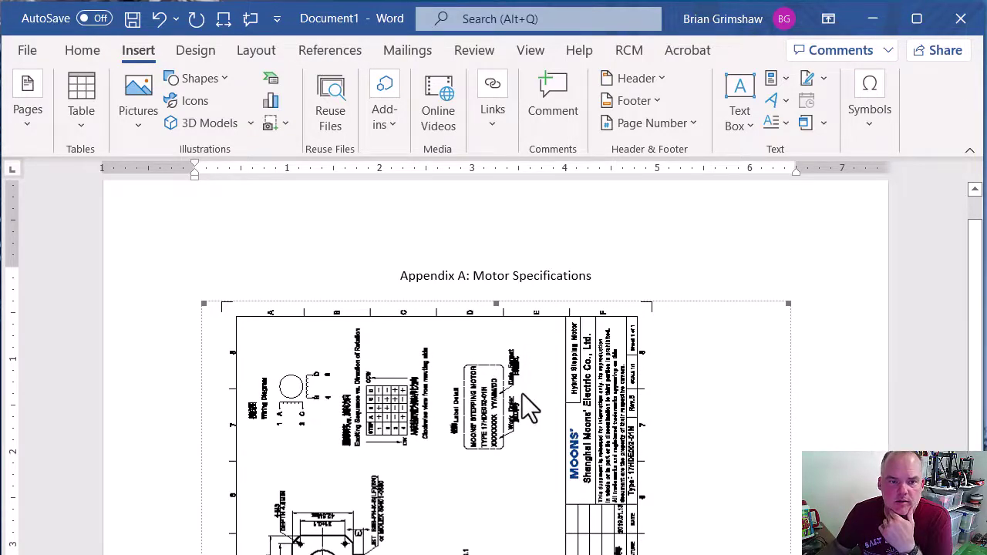
pyautogui.click(285, 122)
pyautogui.click(287, 122)
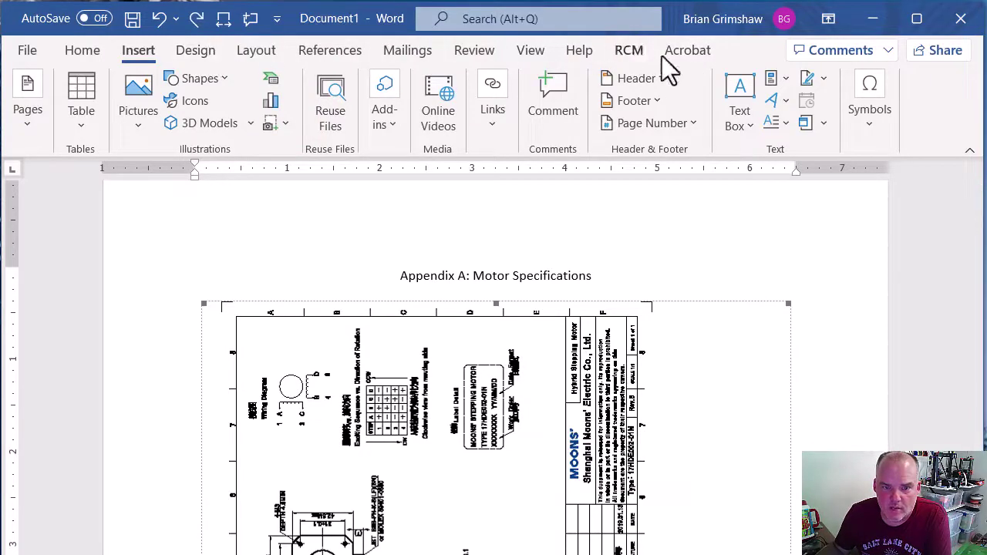
pyautogui.rightClick(615, 423)
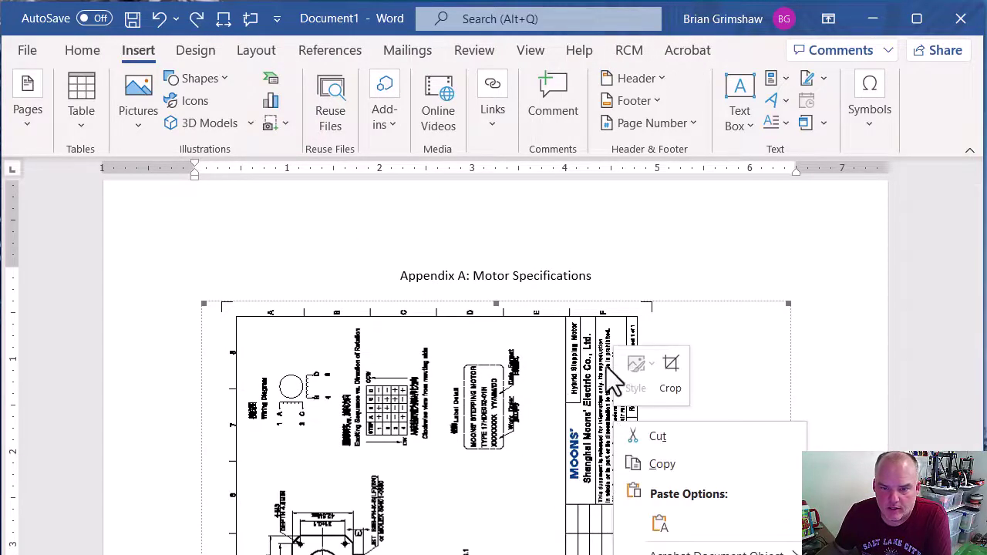
pyautogui.click(672, 365)
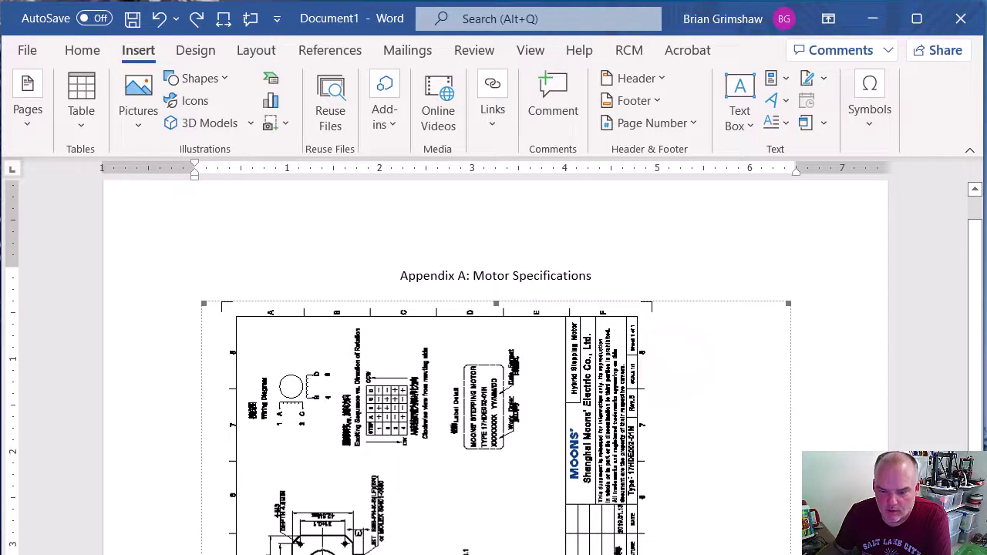
pyautogui.moveTo(652, 432)
pyautogui.mouseDown()
pyautogui.moveTo(671, 432)
pyautogui.moveTo(660, 432)
pyautogui.mouseUp()
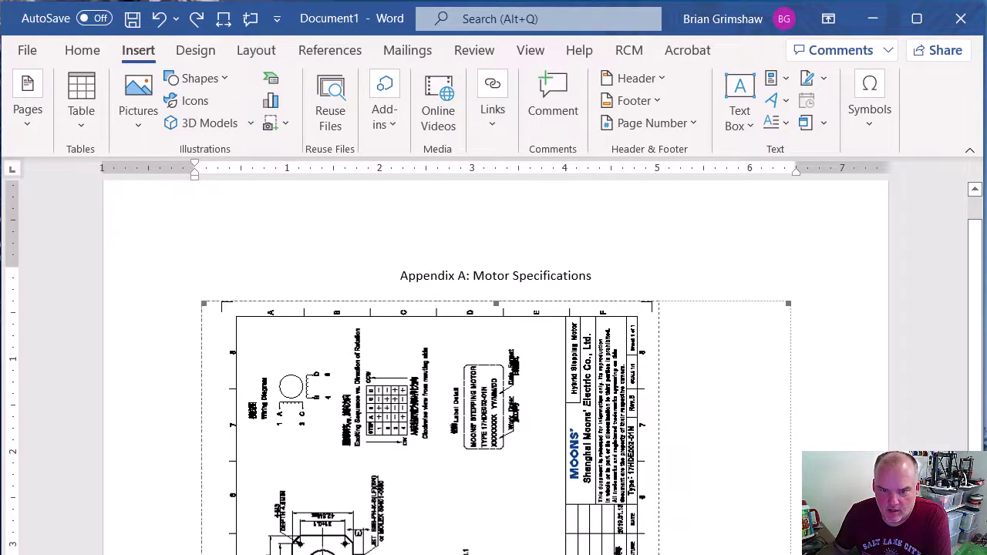
pyautogui.press('Escape')
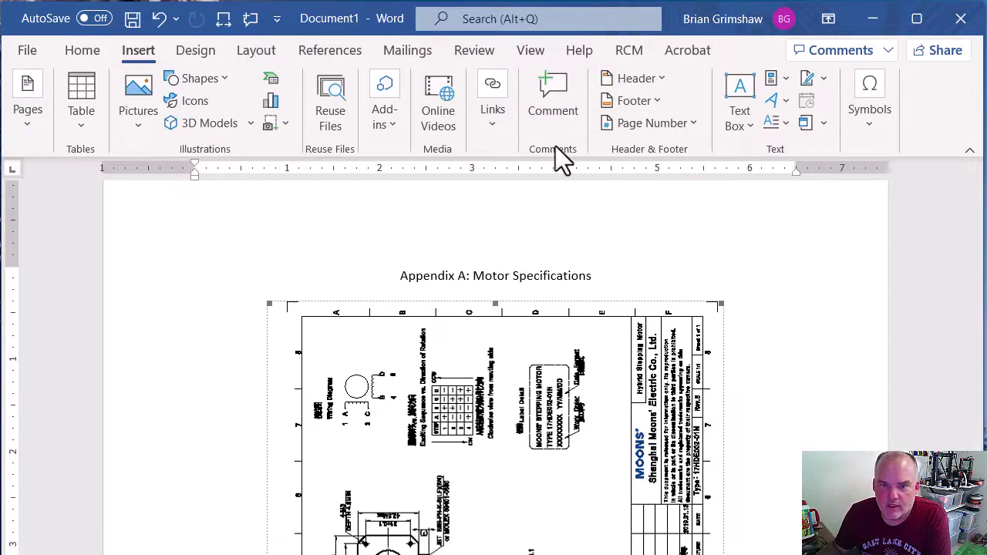
# Set the embedded drawing's text wrapping style to Behind text
pyautogui.rightClick(652, 382)
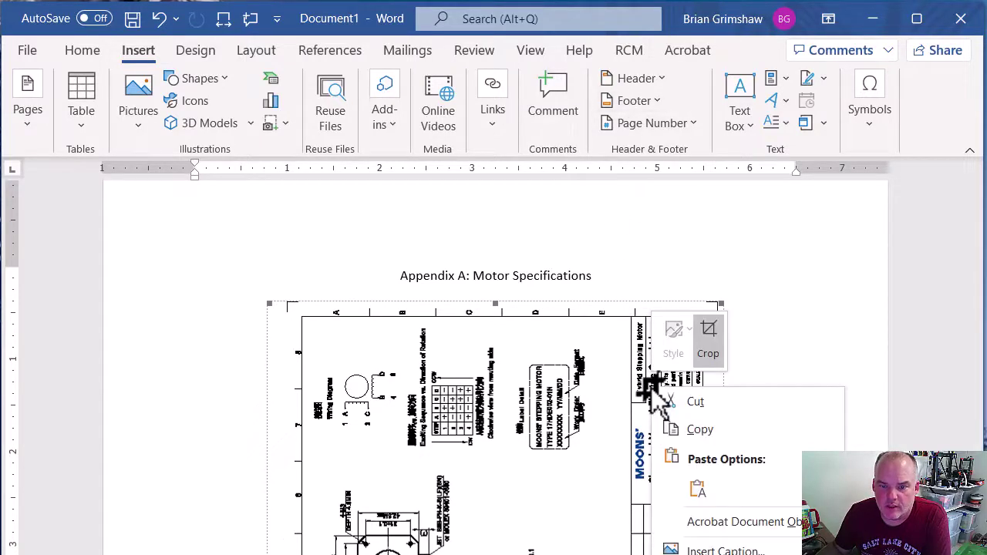
pyautogui.press('o')
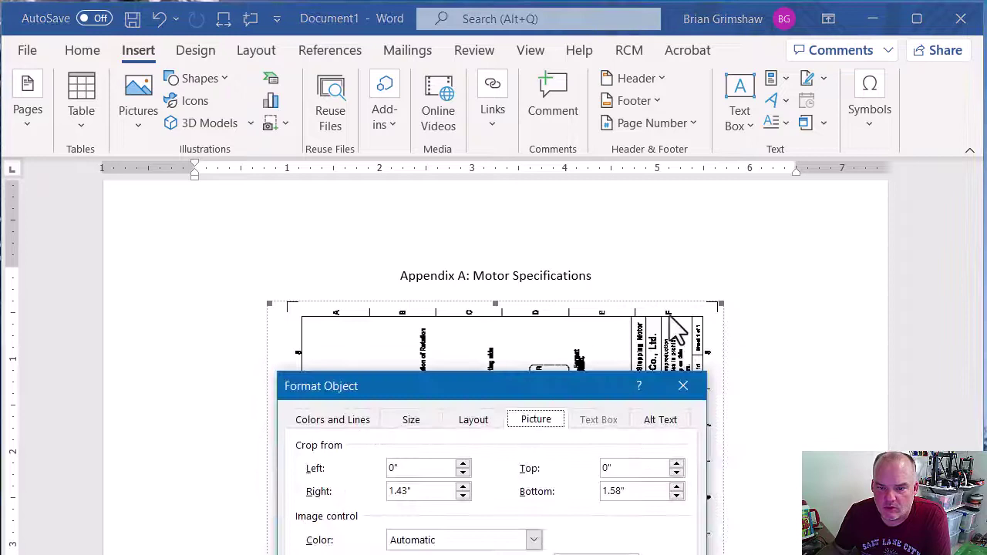
pyautogui.moveTo(561, 388); pyautogui.dragTo(570, 193)
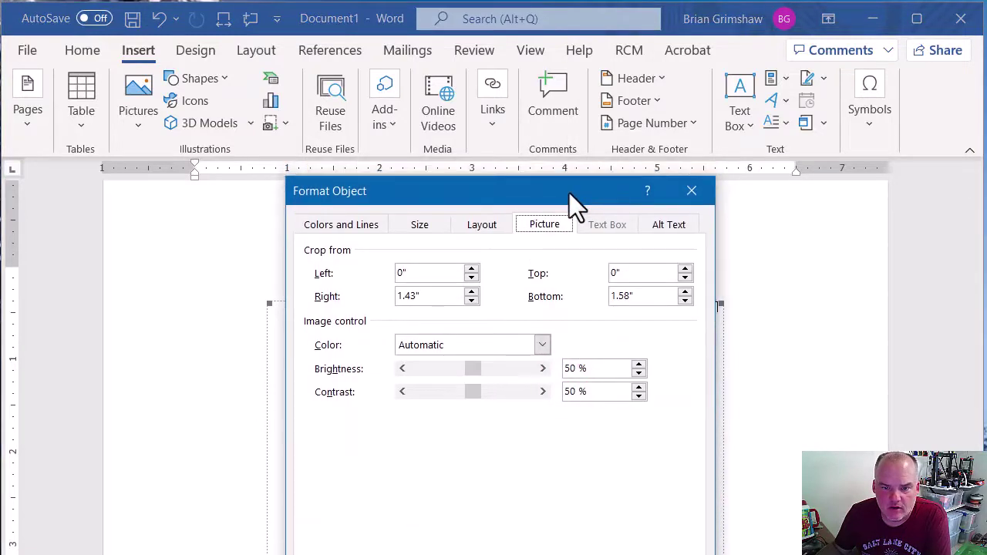
pyautogui.click(490, 232)
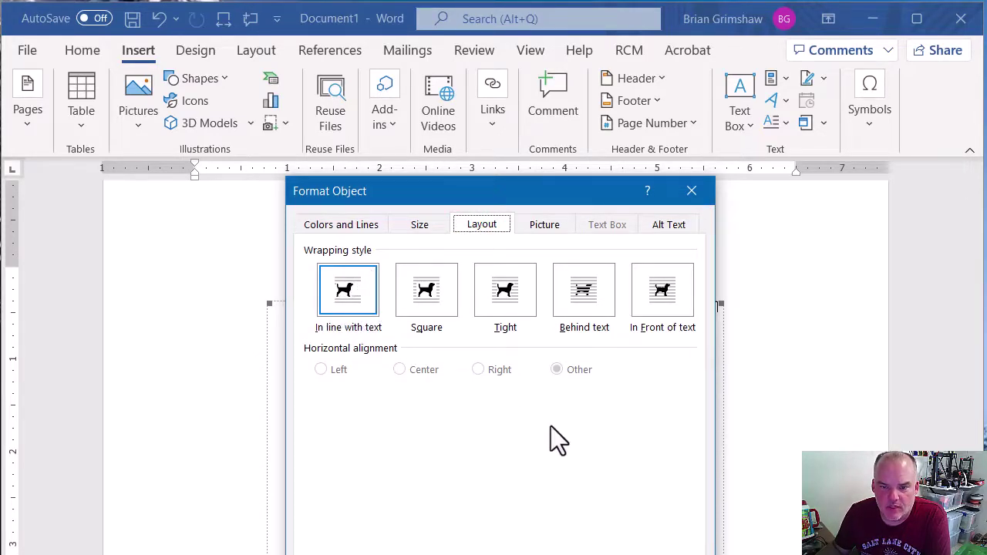
pyautogui.click(588, 284)
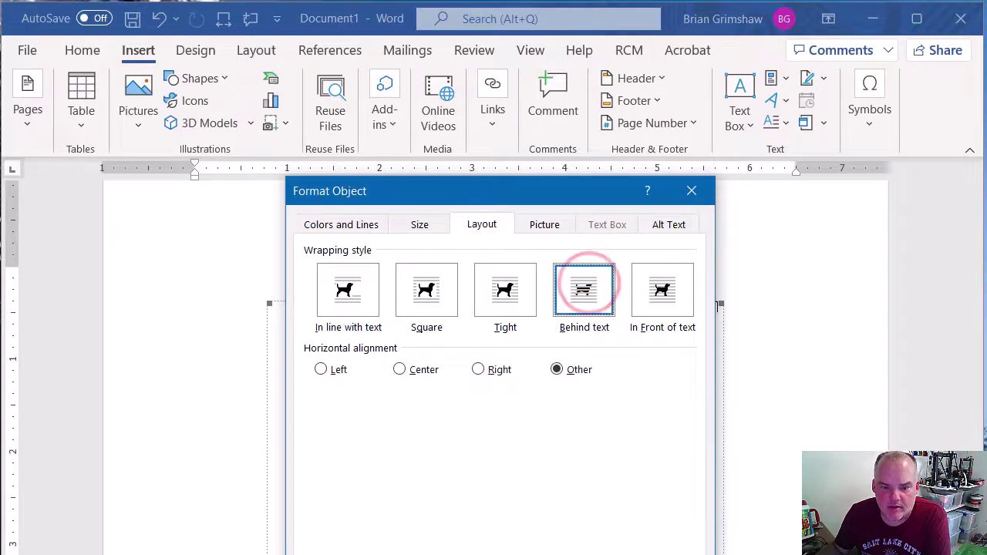
pyautogui.press('Return')
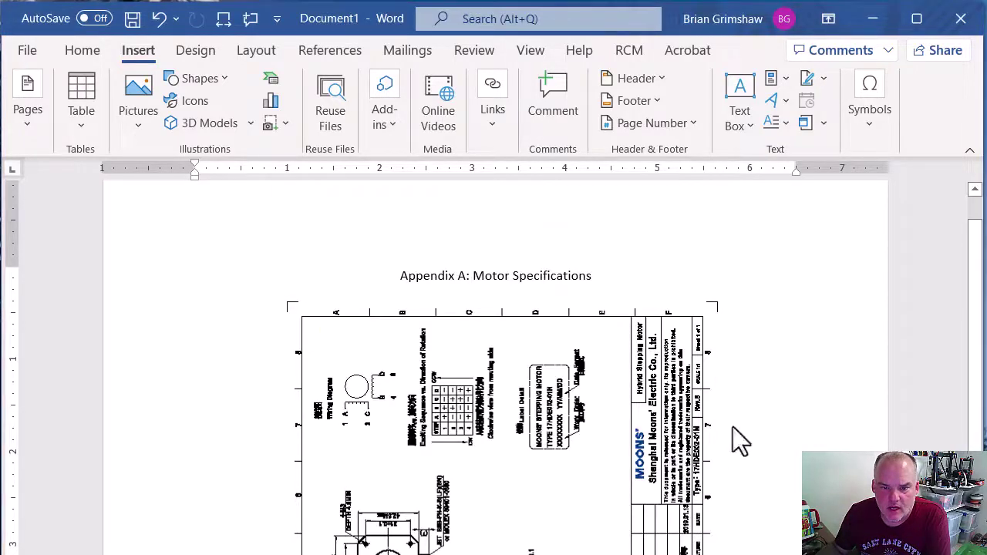
# Position the drawing below the heading and enlarge it to about 6.5 inches wide and 8.8 inches high
pyautogui.moveTo(522, 403)
pyautogui.mouseDown()
pyautogui.moveTo(598, 480)
pyautogui.moveTo(563, 496)
pyautogui.moveTo(505, 405)
pyautogui.moveTo(497, 418)
pyautogui.mouseUp()
pyautogui.click(831, 258)
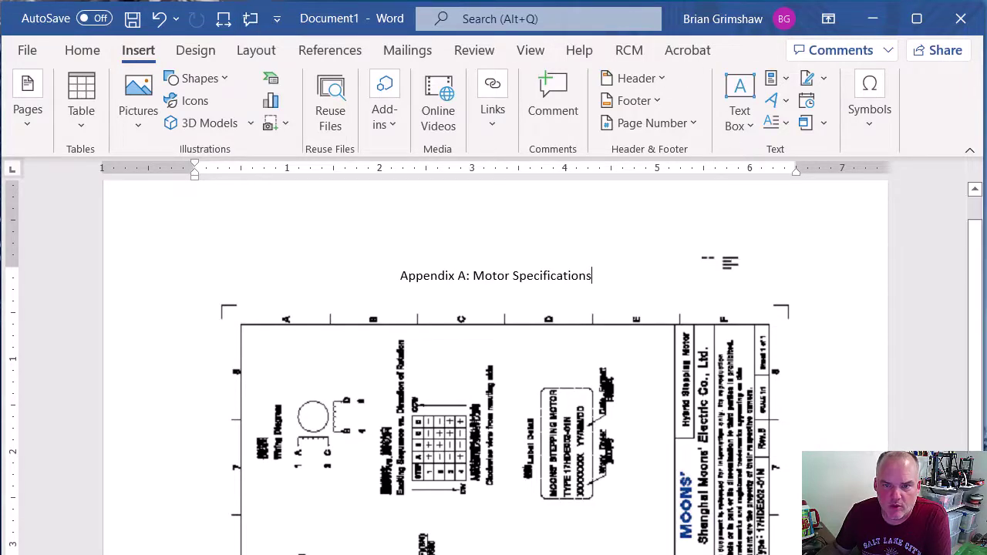
# Review the drawing's crop, layout and size settings, and check how it fits on the page under the heading
pyautogui.rightClick(671, 361)
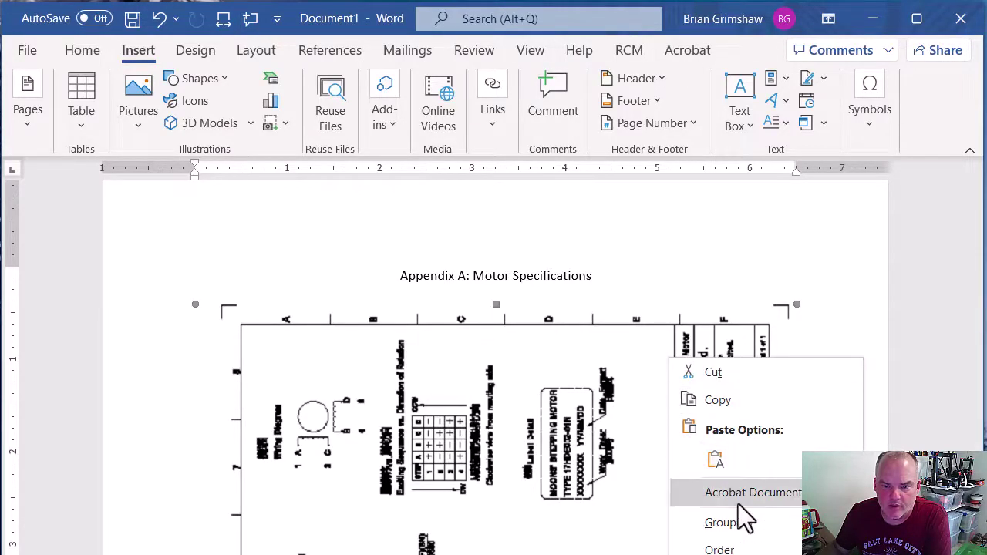
pyautogui.rightClick(738, 540)
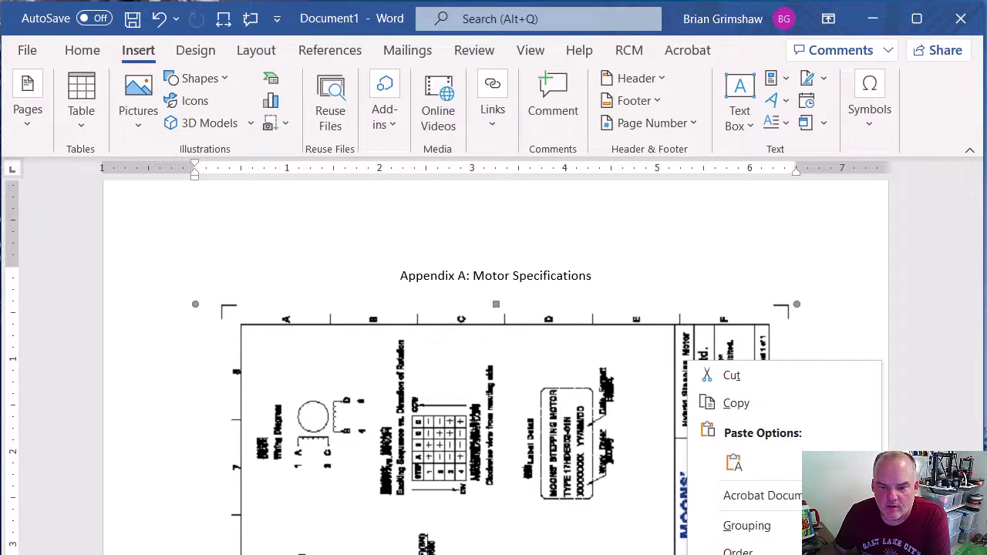
pyautogui.click(752, 554)
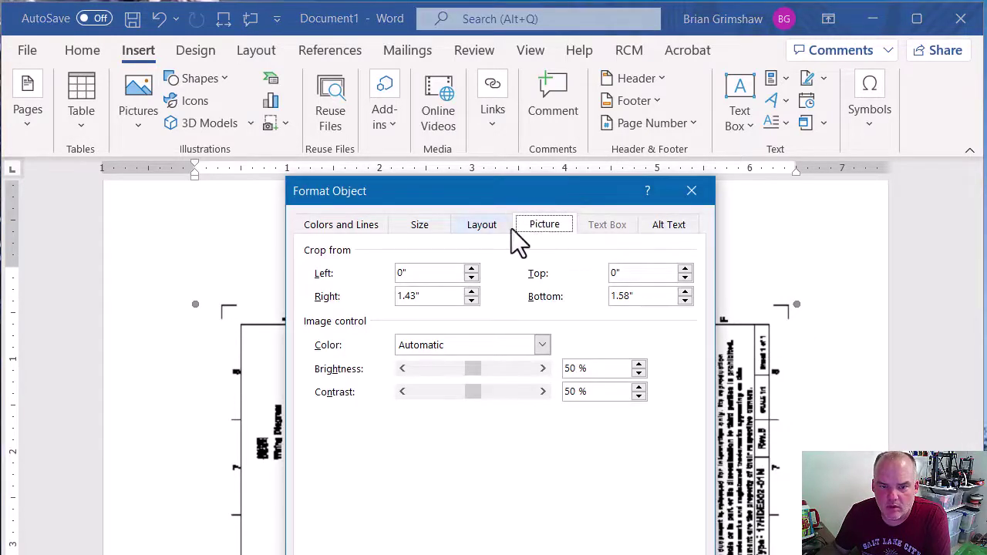
pyautogui.click(483, 225)
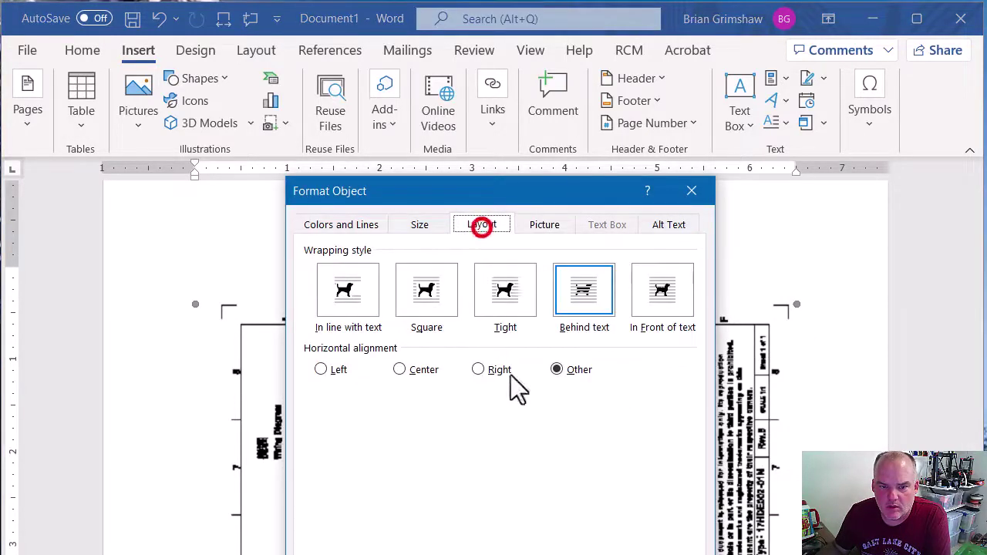
pyautogui.click(414, 229)
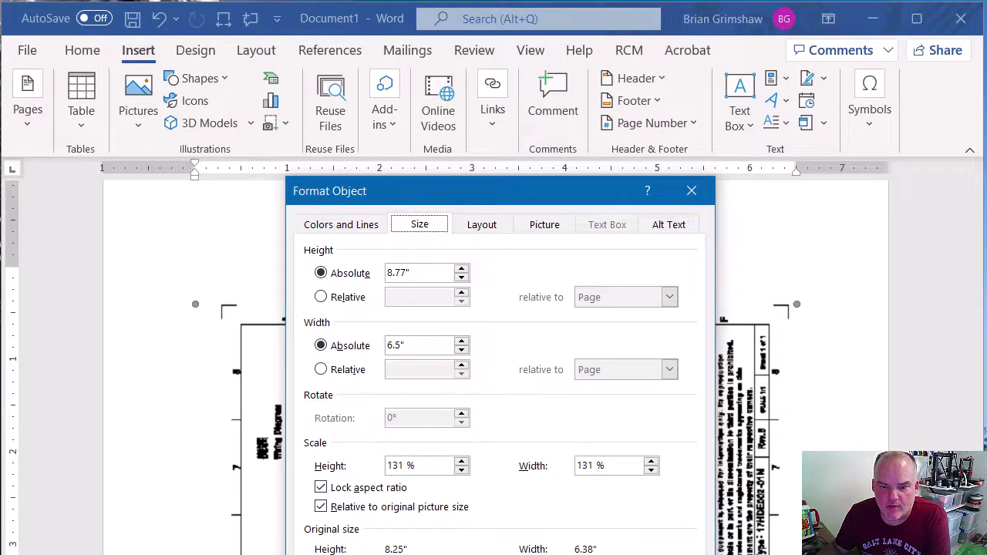
pyautogui.press('Return')
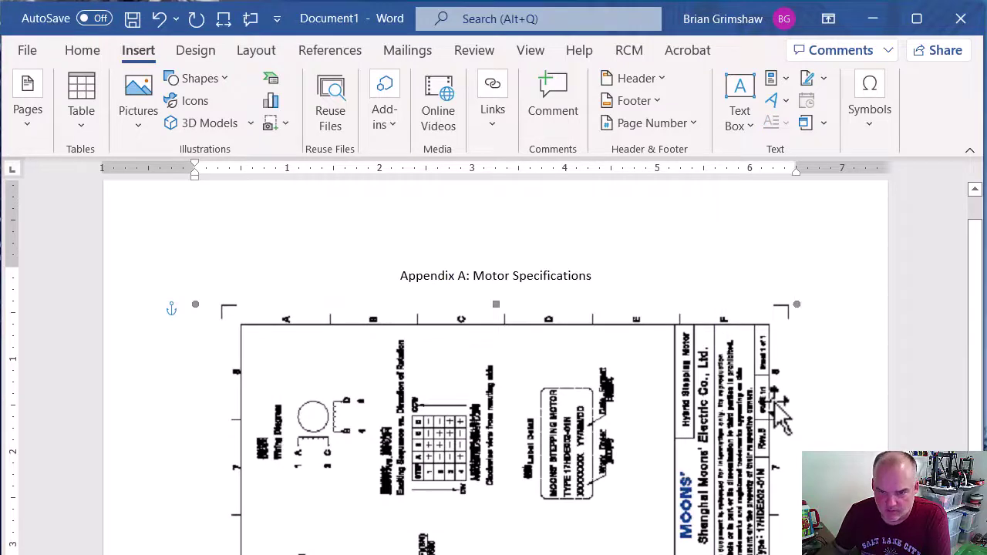
pyautogui.click(849, 291)
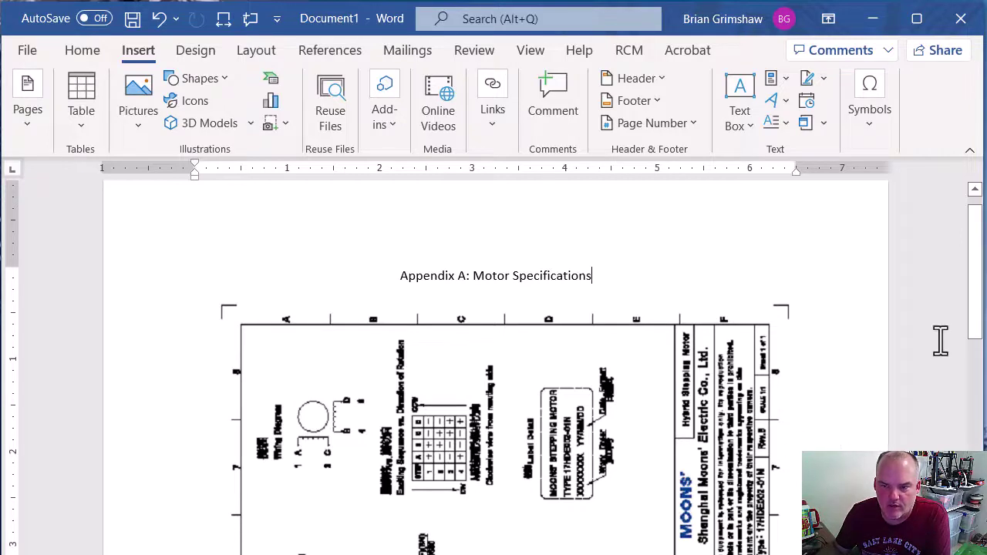
pyautogui.moveTo(977, 257)
pyautogui.mouseDown()
pyautogui.moveTo(980, 226)
pyautogui.moveTo(969, 242)
pyautogui.moveTo(984, 316)
pyautogui.moveTo(978, 432)
pyautogui.moveTo(978, 230)
pyautogui.mouseUp()
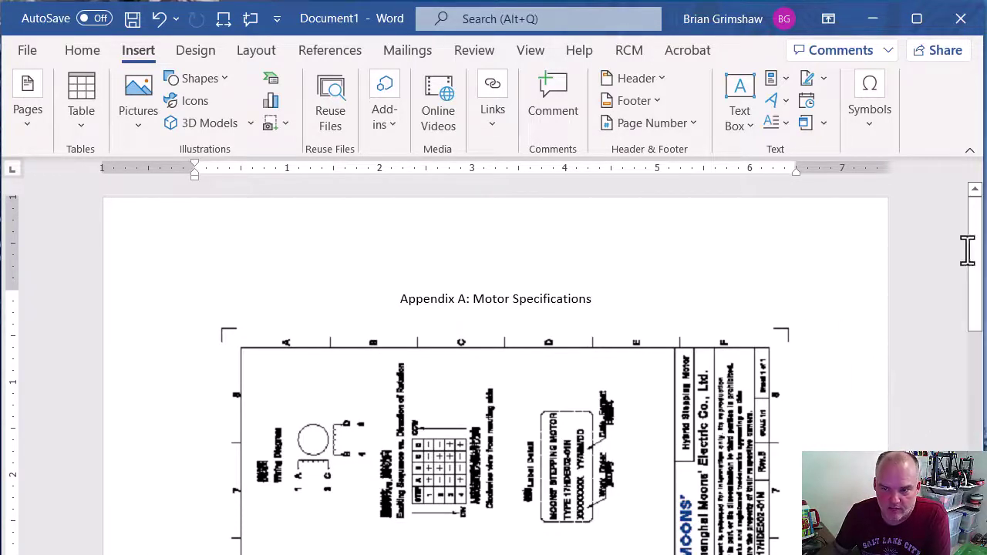
# Switch to Windows Settings and look up the installed version number of Microsoft 365 Apps for enterprise - en-us among the installed apps
pyautogui.moveTo(974, 249); pyautogui.dragTo(963, 432)
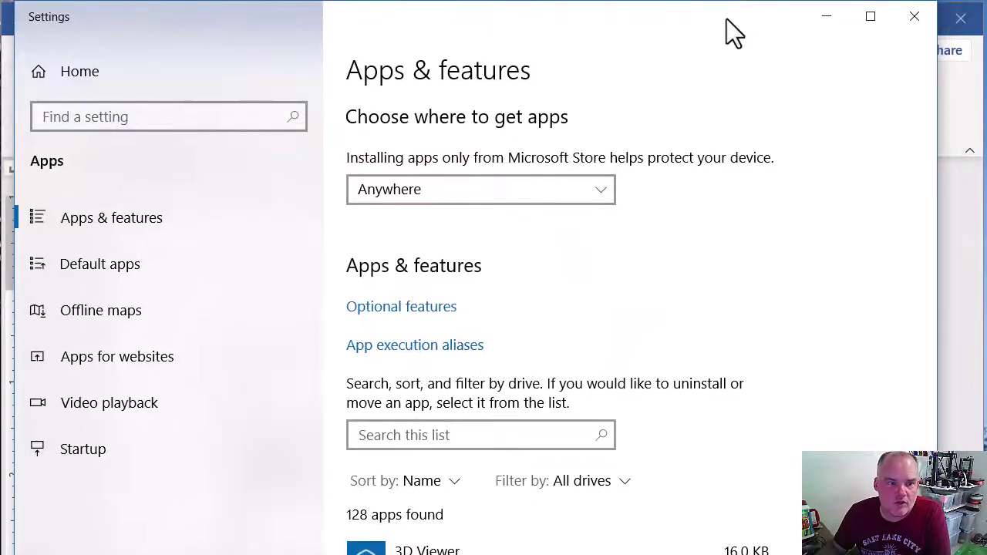
pyautogui.moveTo(727, 19); pyautogui.dragTo(724, 21)
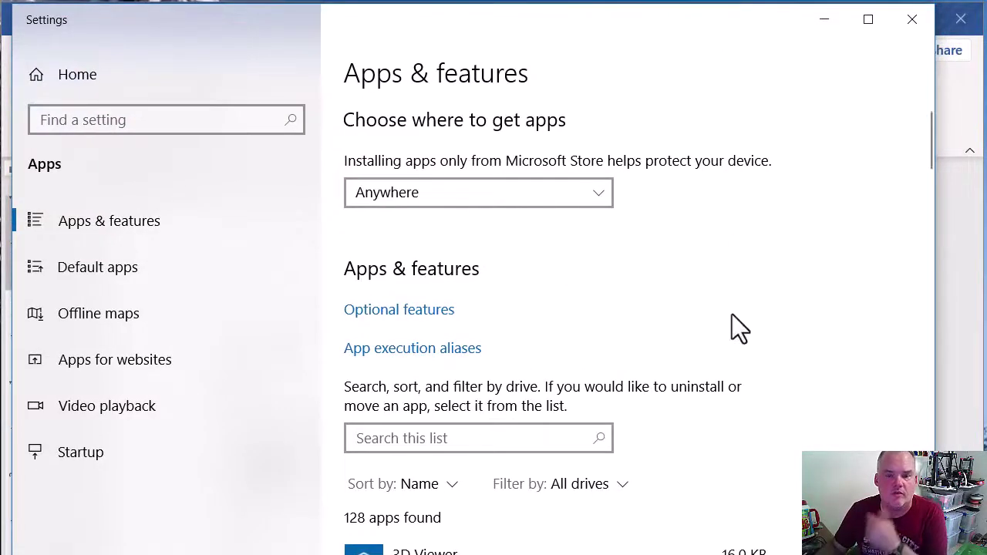
pyautogui.scroll(-8, 728, 334)
pyautogui.scroll(-10, 728, 334)
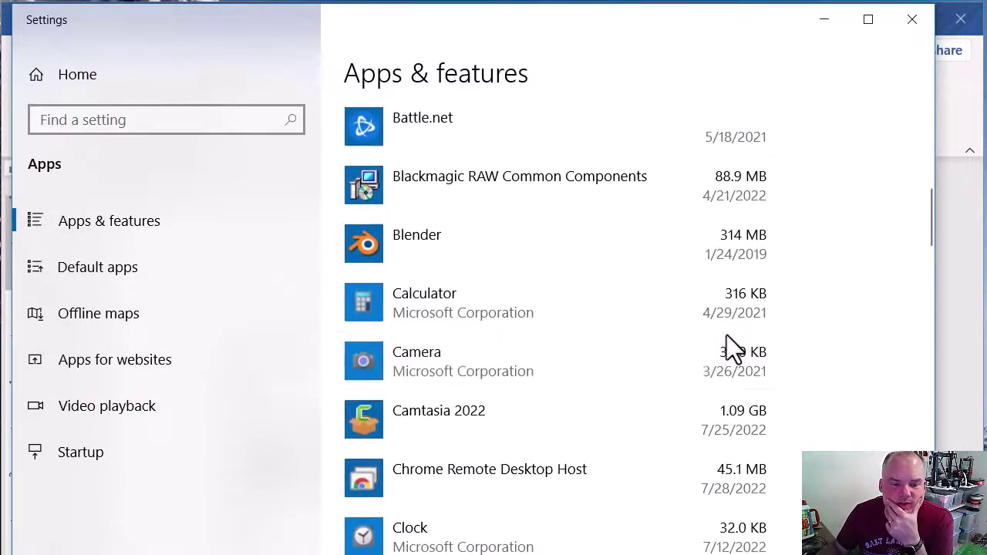
pyautogui.scroll(-15, 731, 348)
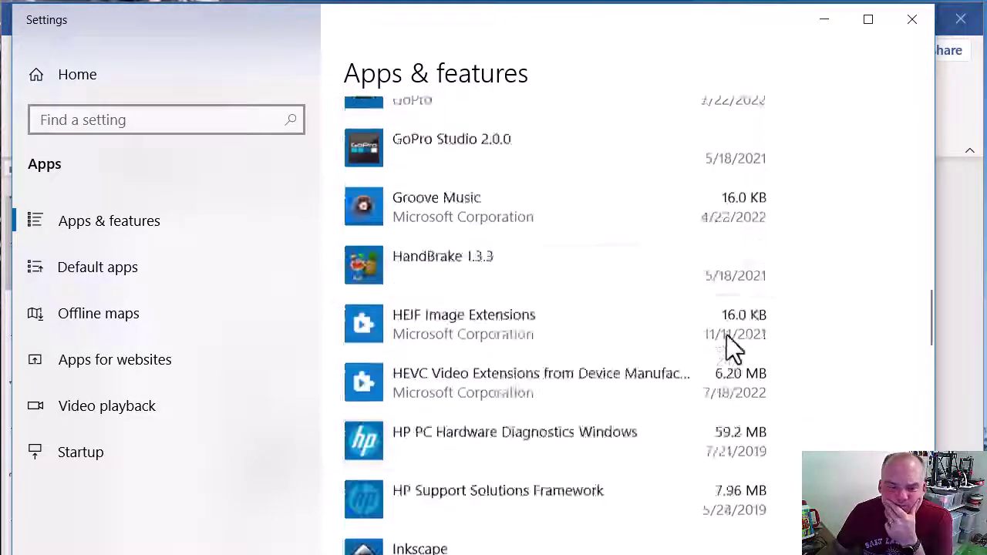
pyautogui.scroll(2, 727, 336)
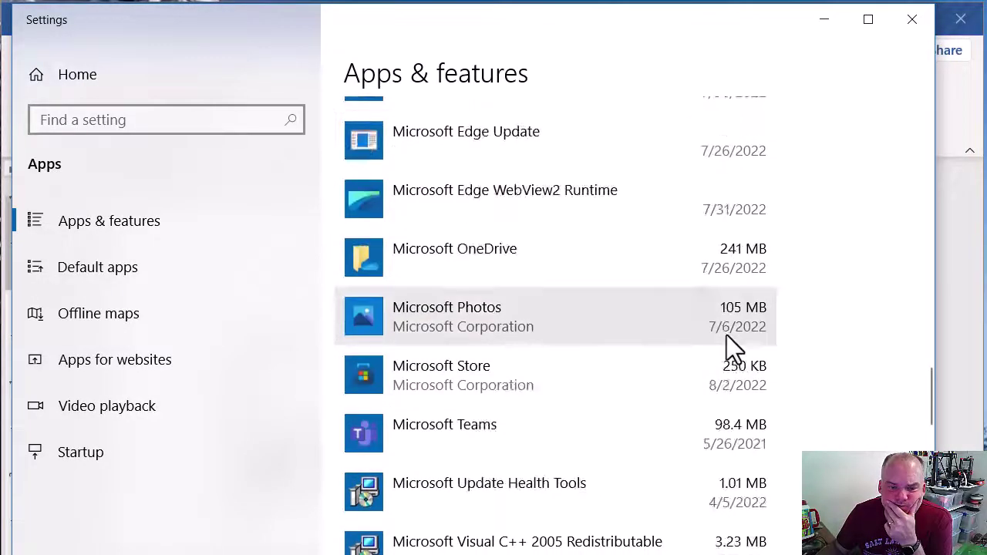
pyautogui.scroll(3, 727, 337)
pyautogui.scroll(2, 726, 334)
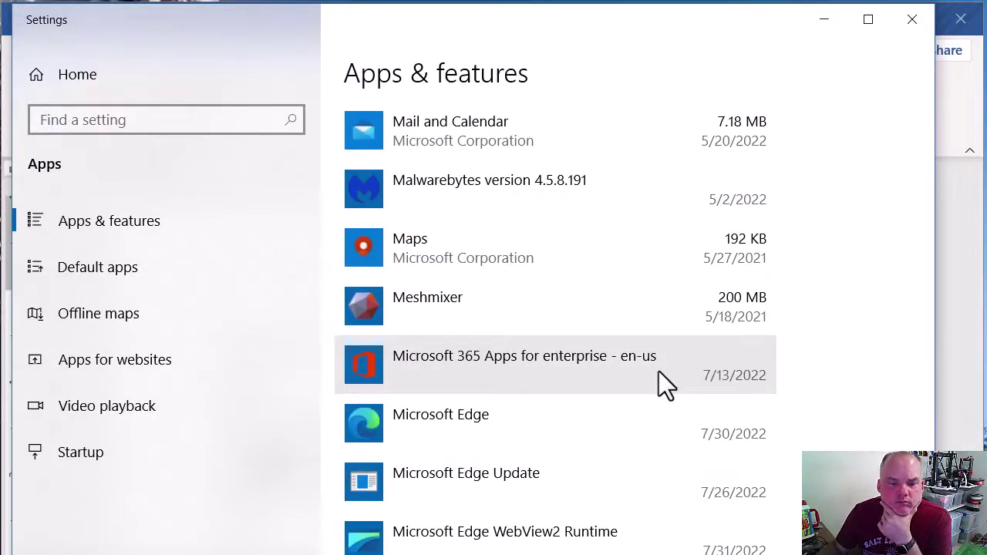
pyautogui.scroll(-15, 658, 372)
pyautogui.scroll(6, 659, 371)
pyautogui.scroll(10, 658, 372)
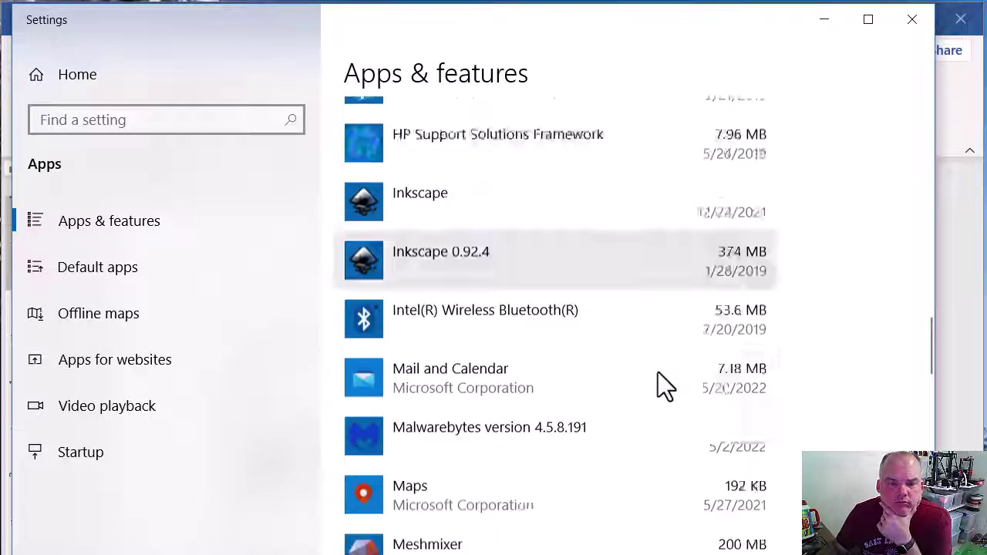
pyautogui.scroll(-3, 658, 372)
pyautogui.click(583, 242)
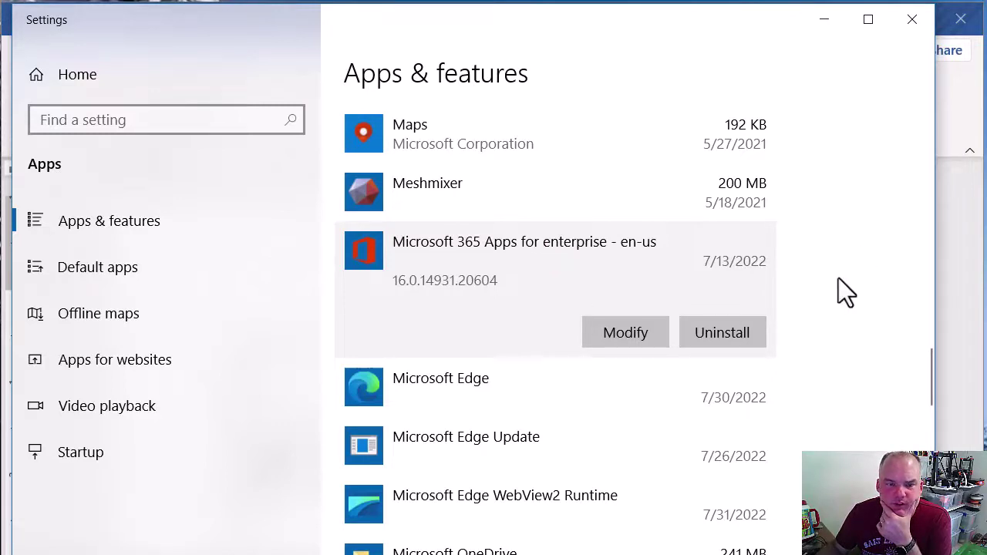
pyautogui.click(912, 20)
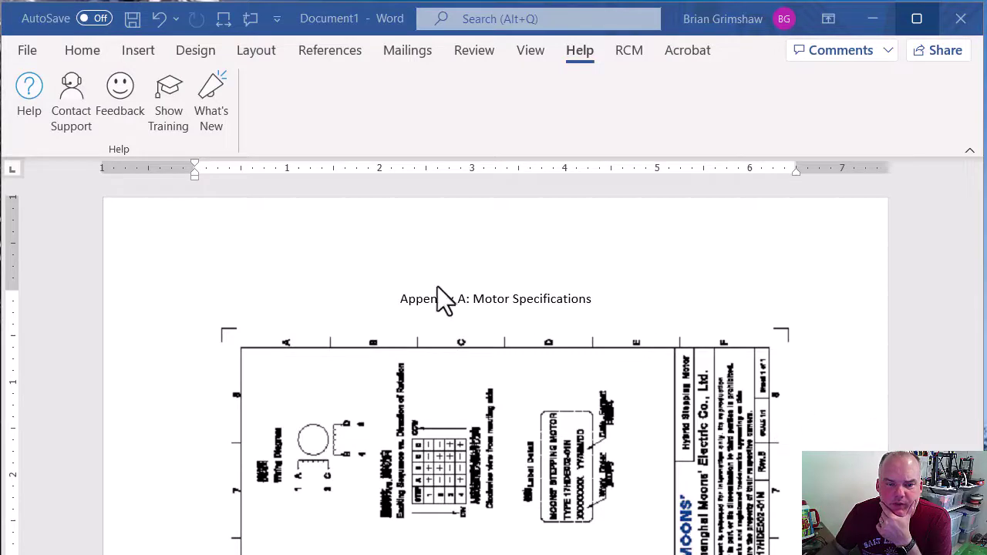
pyautogui.click(944, 270)
pyautogui.moveTo(974, 249); pyautogui.dragTo(976, 194)
pyautogui.click(82, 50)
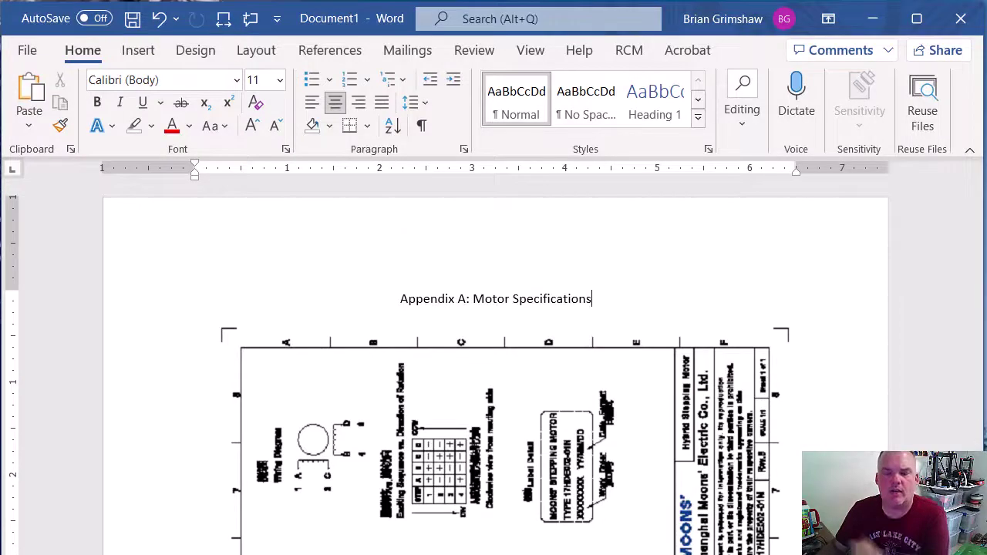